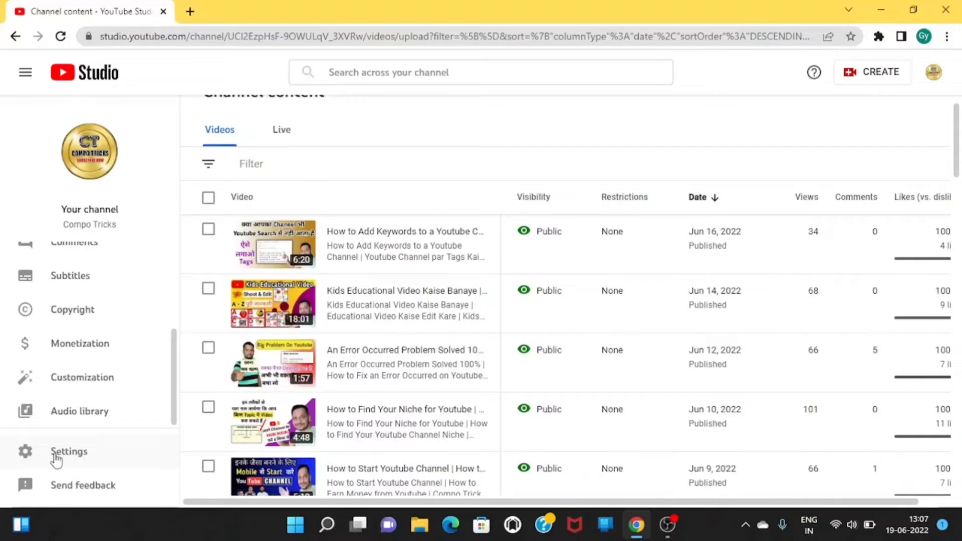
# Open the channel settings and choose INR — Indian Rupee as the default currency.
pyautogui.click(57, 457)
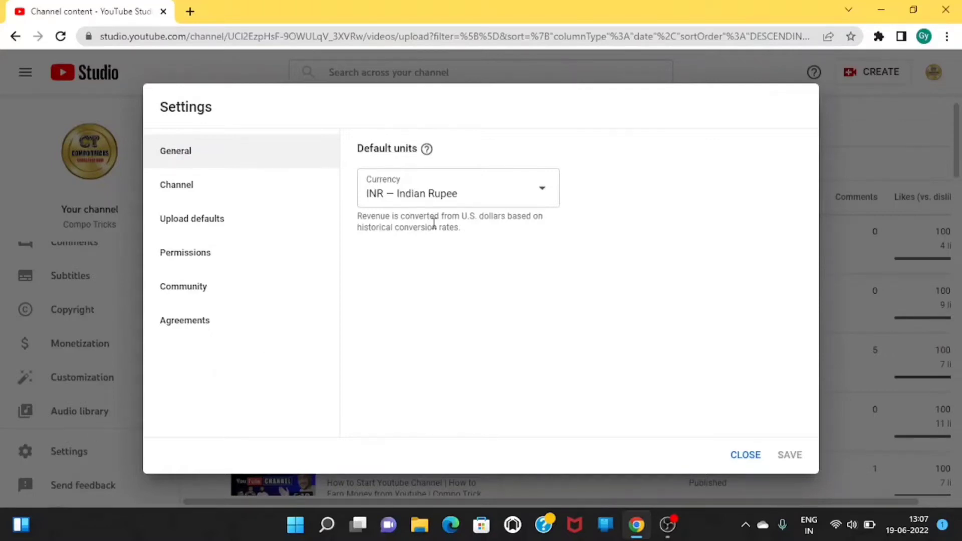
pyautogui.click(543, 195)
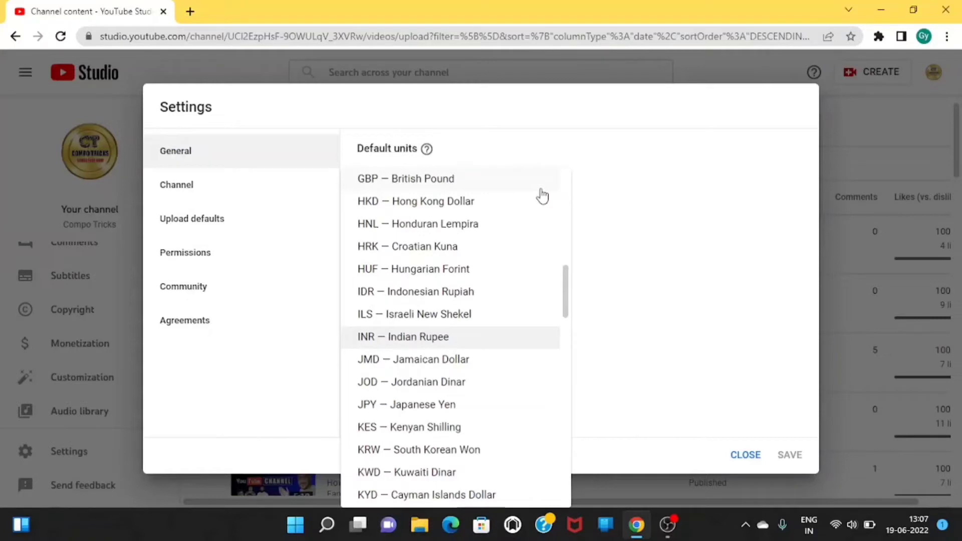
pyautogui.click(404, 338)
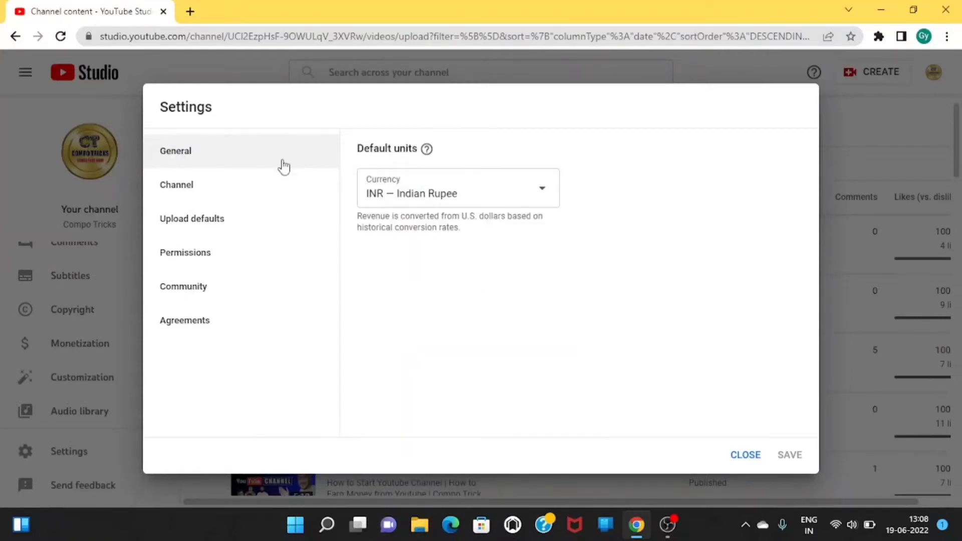
# Set the country of residence to India in the channel's basic info.
pyautogui.click(216, 187)
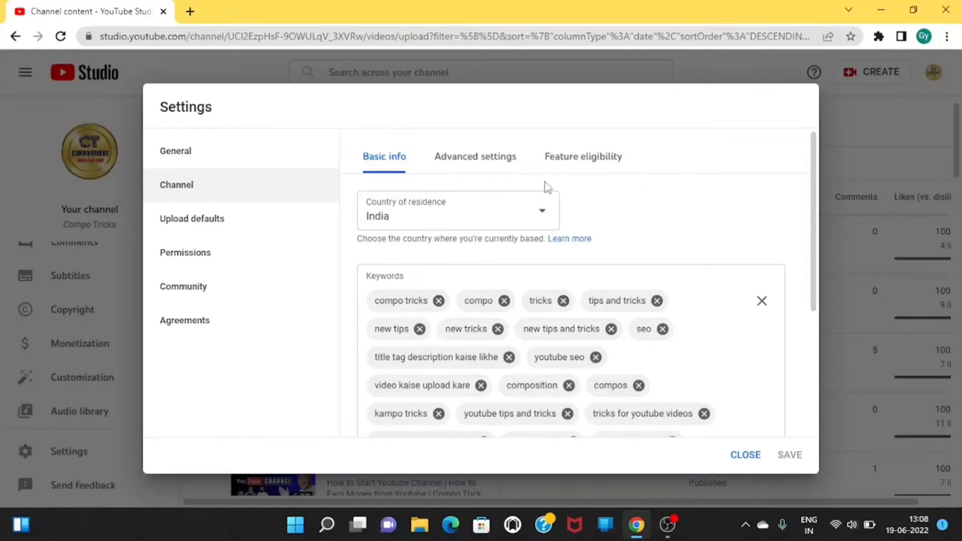
pyautogui.hotkey('ctrl', '+')
pyautogui.hotkey('ctrl', '+')
pyautogui.hotkey('ctrl', '+')
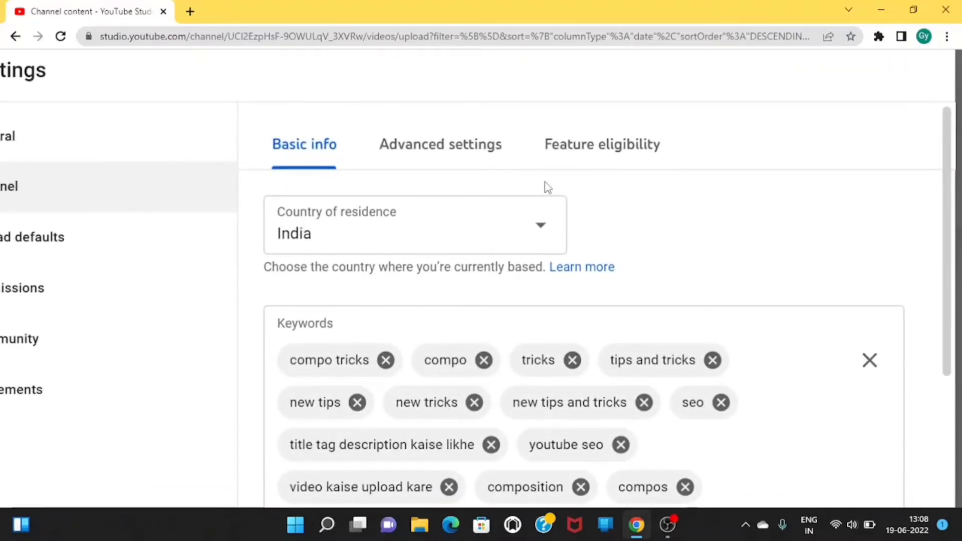
pyautogui.click(545, 233)
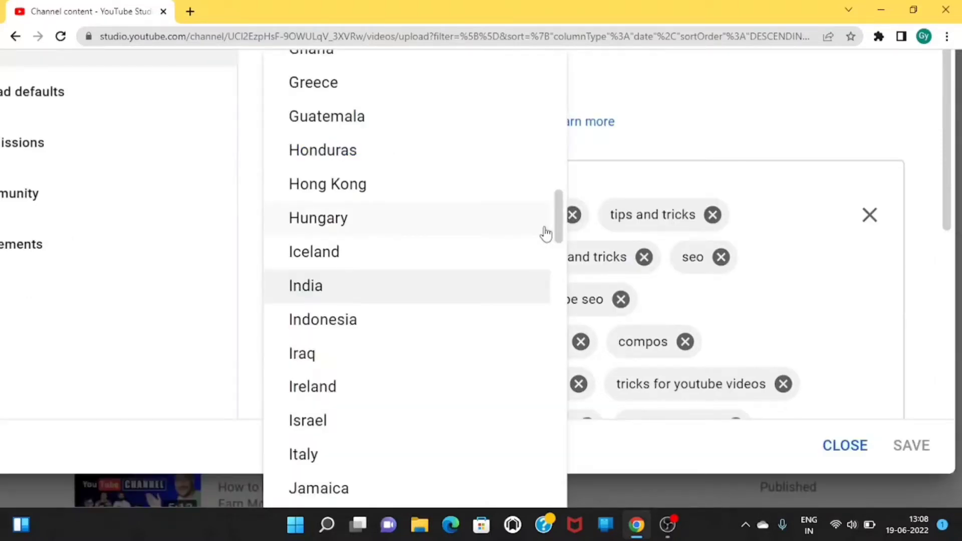
pyautogui.click(354, 293)
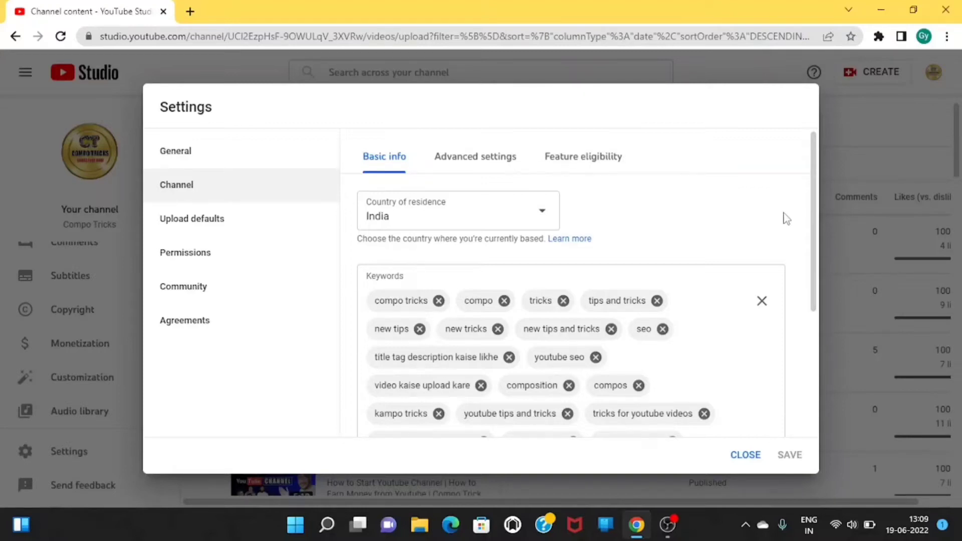
# Review the full list of channel keywords in the basic info.
pyautogui.scroll(5, 786, 220)
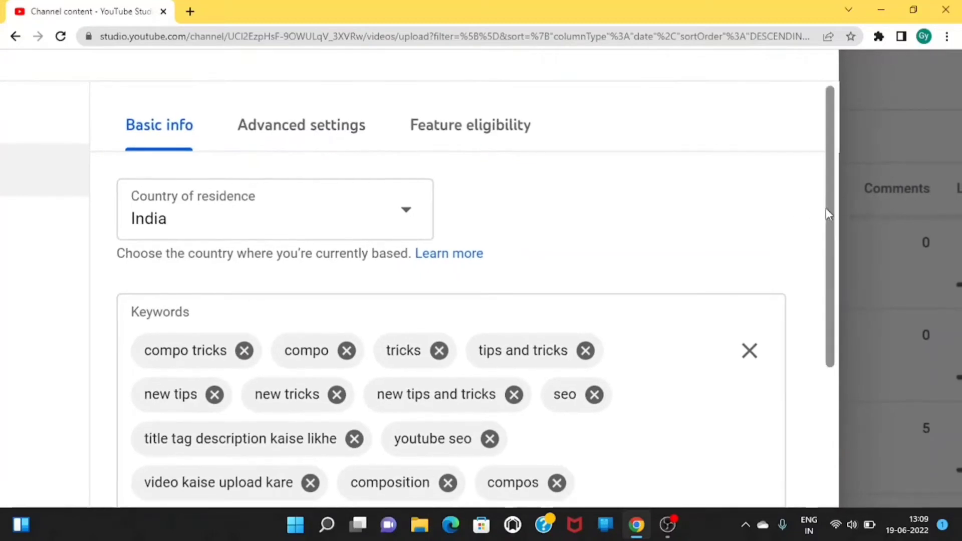
pyautogui.moveTo(829, 211); pyautogui.dragTo(831, 268)
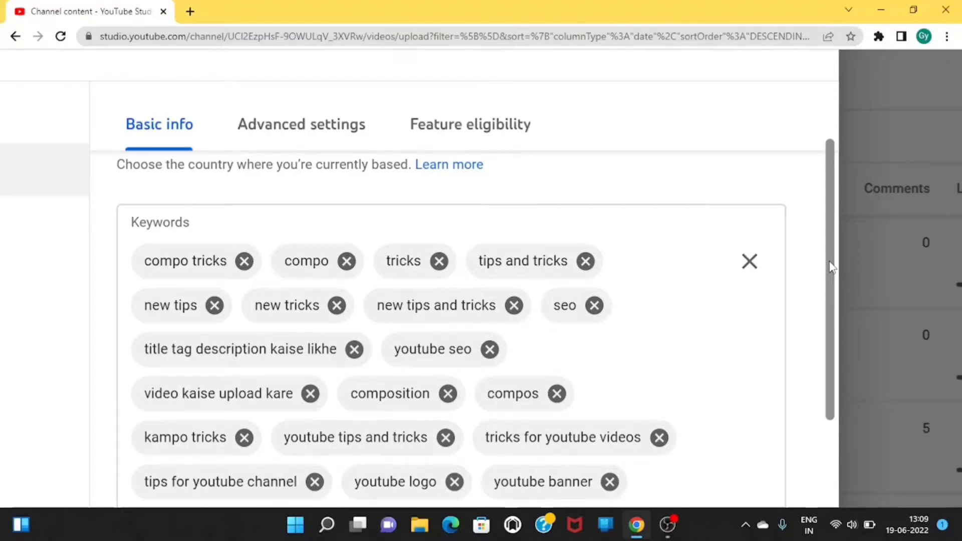
pyautogui.moveTo(831, 267); pyautogui.dragTo(830, 361)
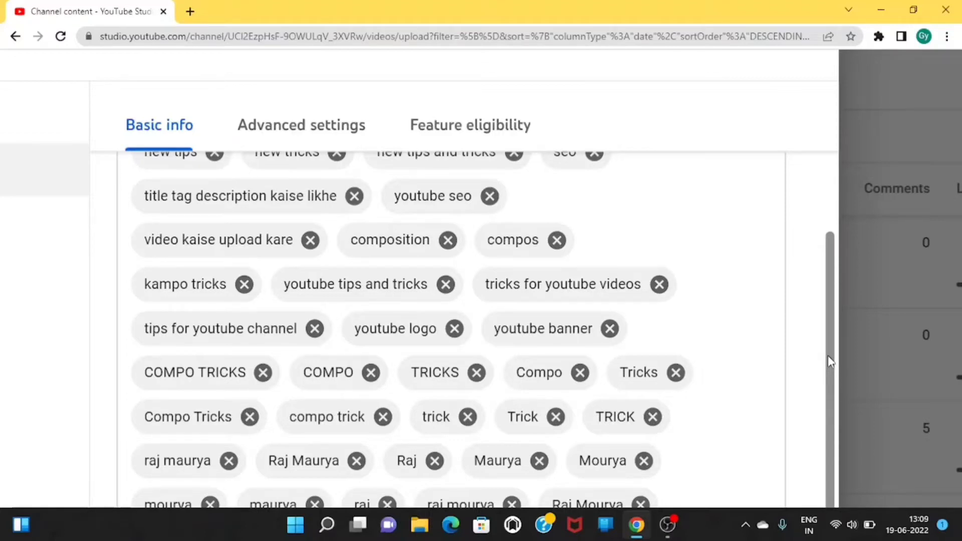
pyautogui.moveTo(829, 362); pyautogui.dragTo(830, 308)
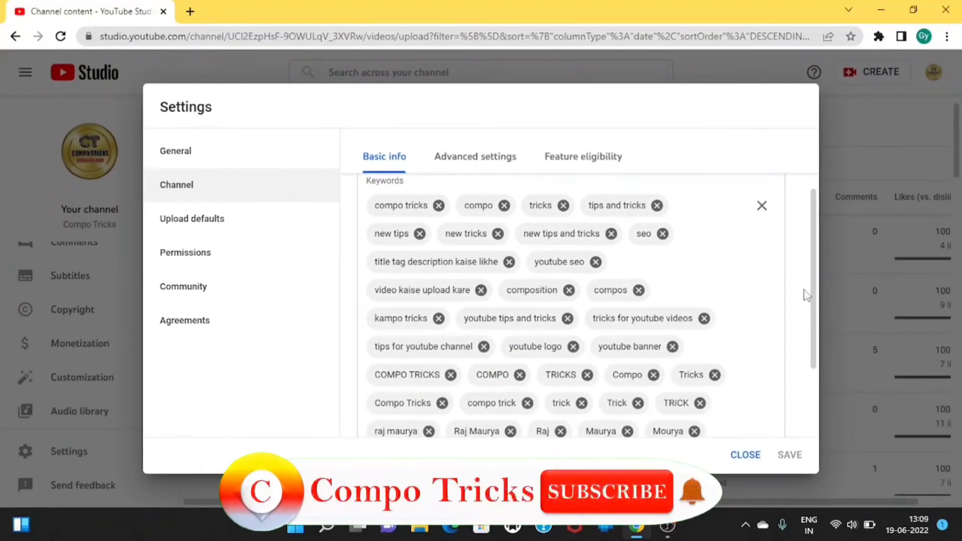
pyautogui.moveTo(813, 296); pyautogui.dragTo(812, 386)
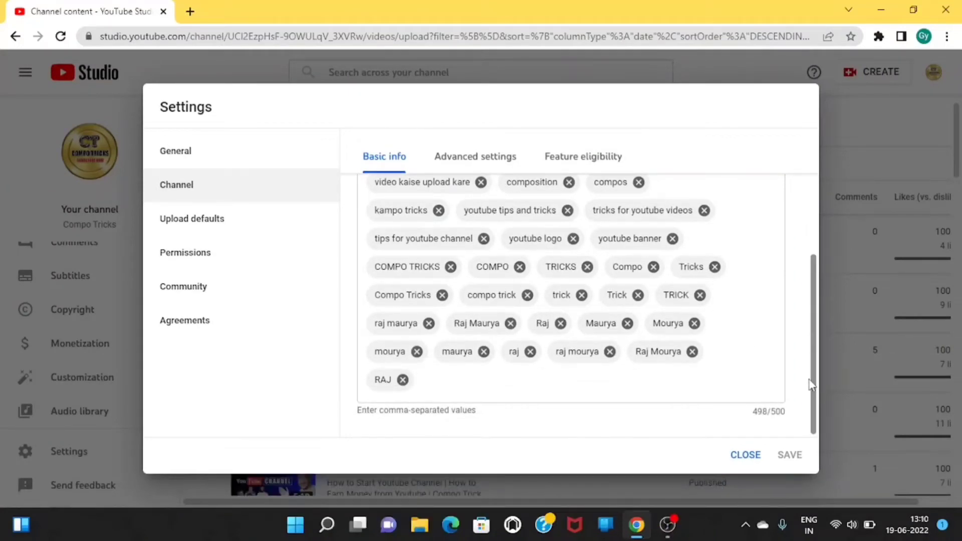
pyautogui.moveTo(816, 377); pyautogui.dragTo(814, 255)
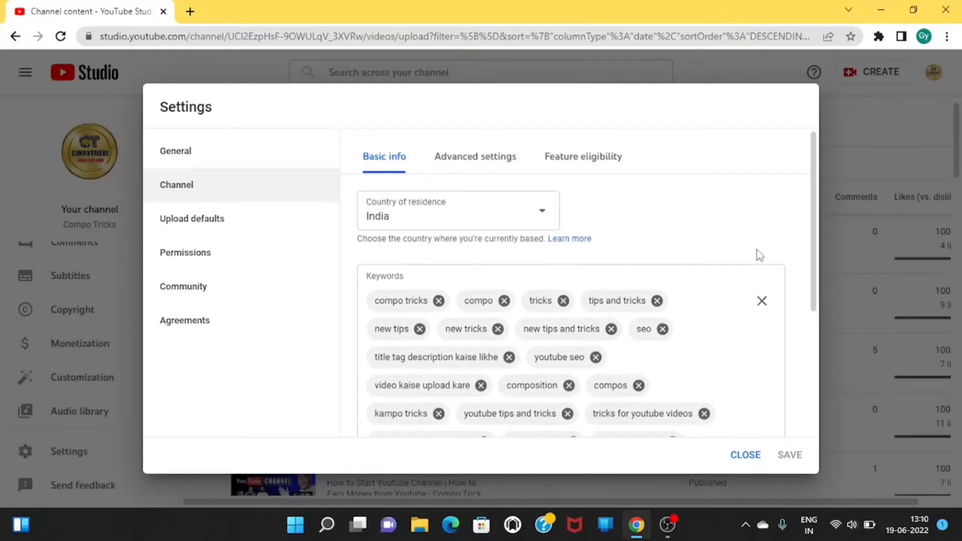
# Review the channel's advanced settings for audience, Google Ads account linking and automatic captions.
pyautogui.click(508, 164)
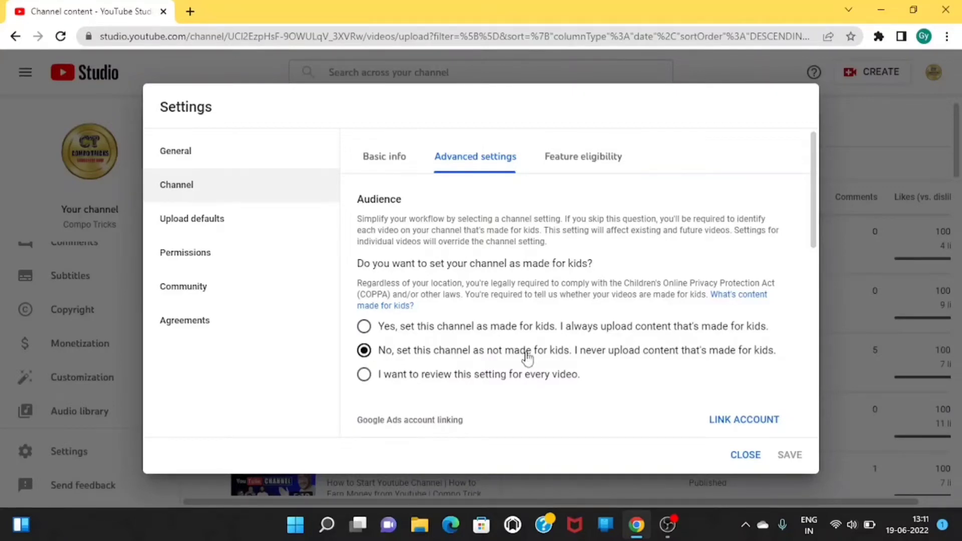
pyautogui.moveTo(815, 200); pyautogui.dragTo(815, 256)
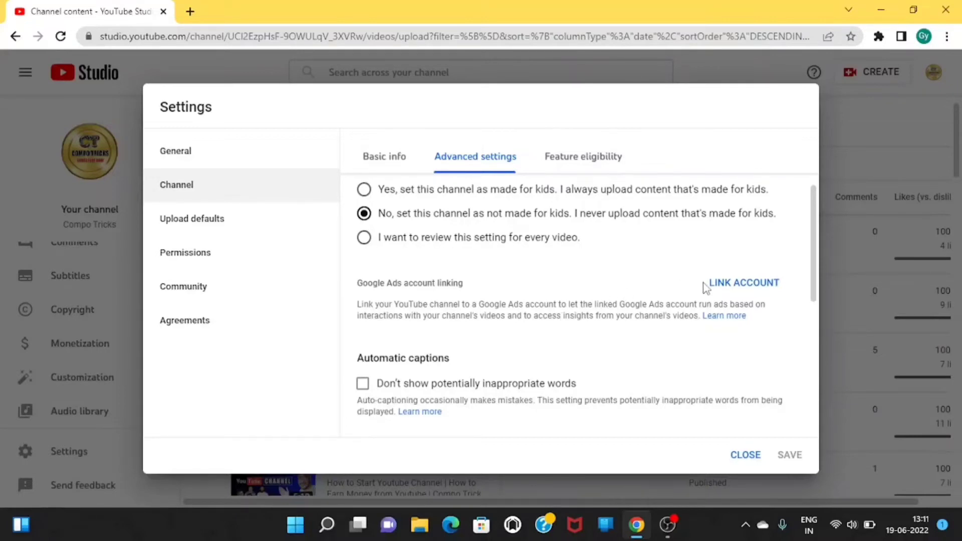
pyautogui.moveTo(811, 251); pyautogui.dragTo(819, 305)
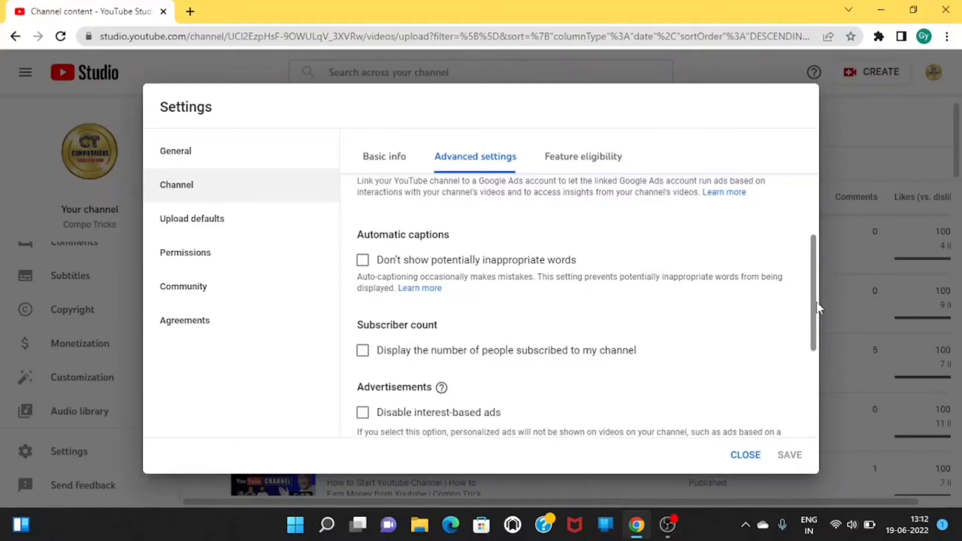
pyautogui.moveTo(818, 307); pyautogui.dragTo(815, 326)
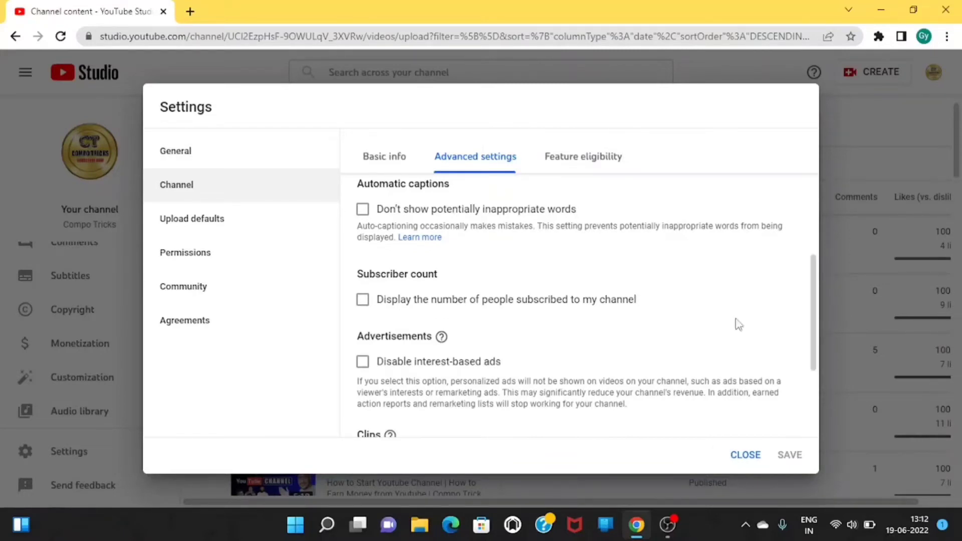
# Turn the public display of the channel's subscriber count on and back off.
pyautogui.click(364, 303)
pyautogui.click(363, 300)
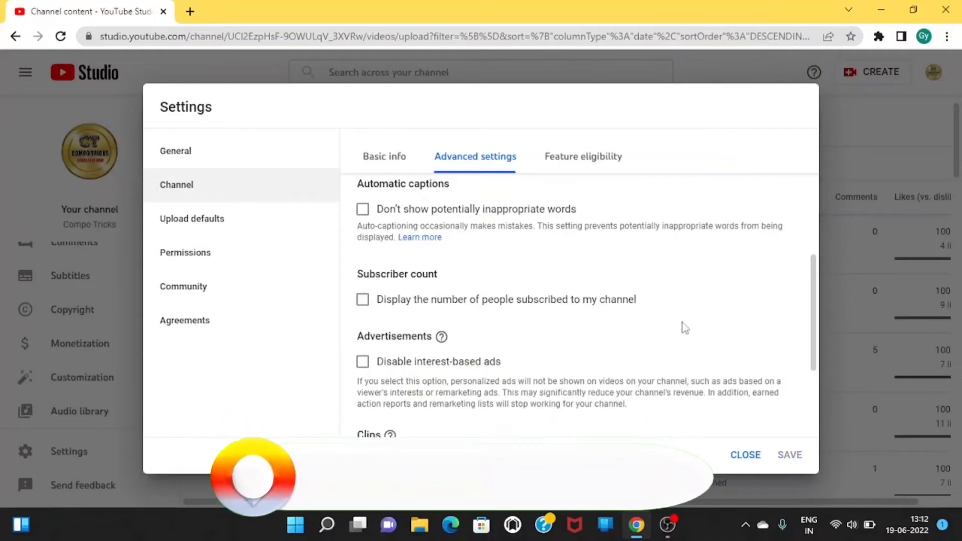
# Examine the advertisement, clip and other channel settings and the YouTube account page, closing that page when done.
pyautogui.scroll(-2, 811, 313)
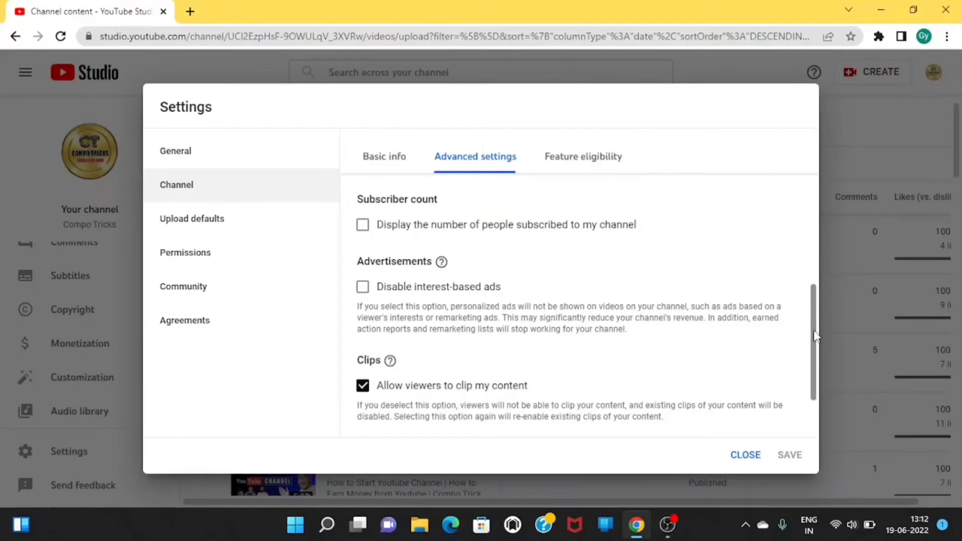
pyautogui.moveTo(813, 339); pyautogui.dragTo(812, 370)
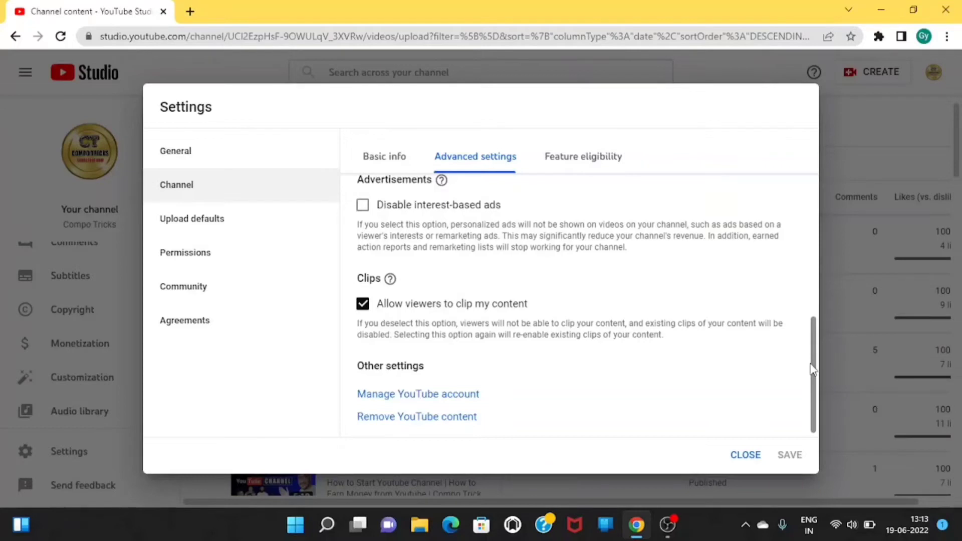
pyautogui.scroll(-1, 814, 369)
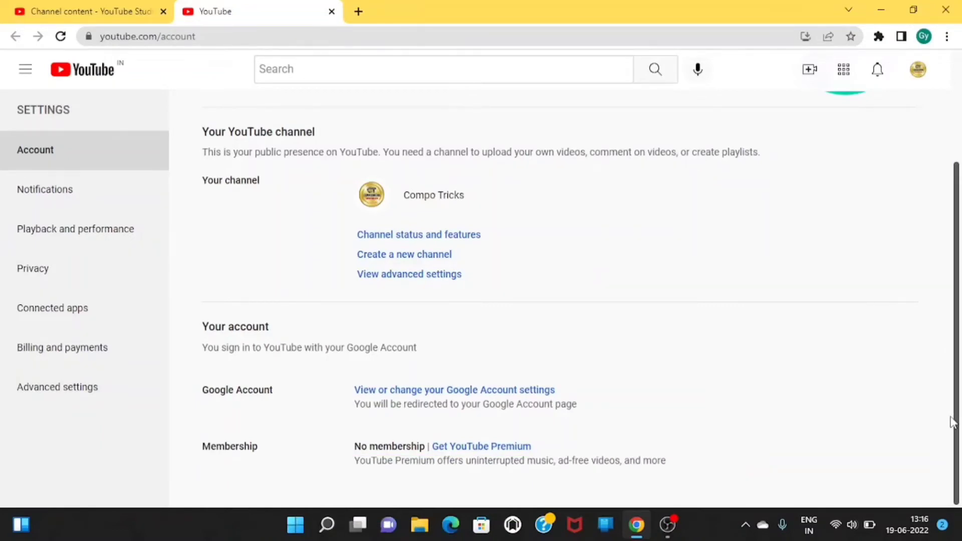
pyautogui.click(332, 11)
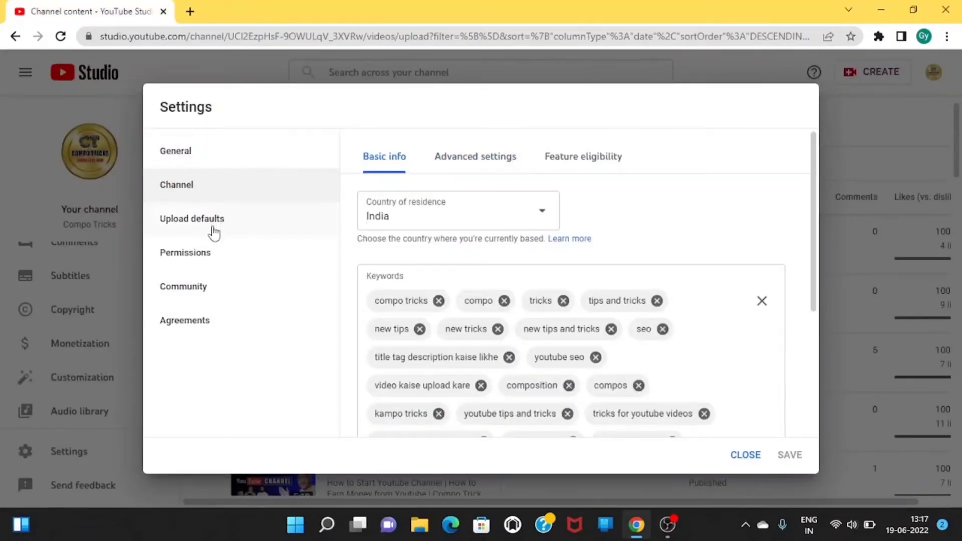
# Examine the upload defaults' basic info: title, description, visibility choices and tags.
pyautogui.click(214, 233)
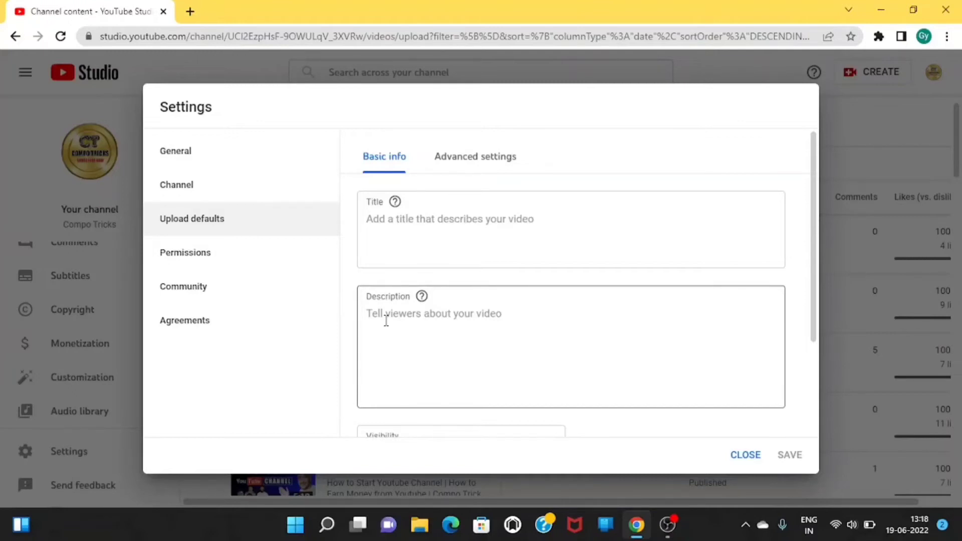
pyautogui.click(409, 236)
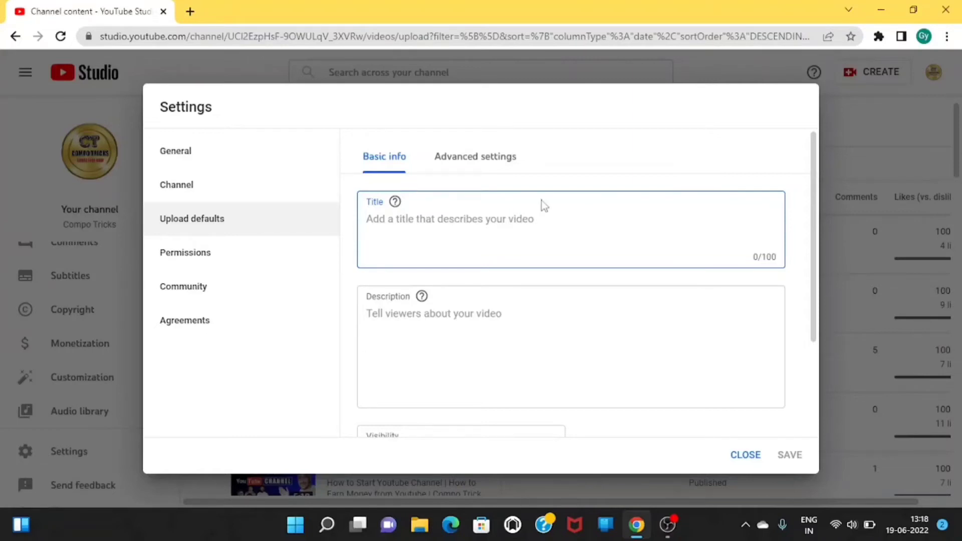
pyautogui.moveTo(815, 194); pyautogui.dragTo(814, 266)
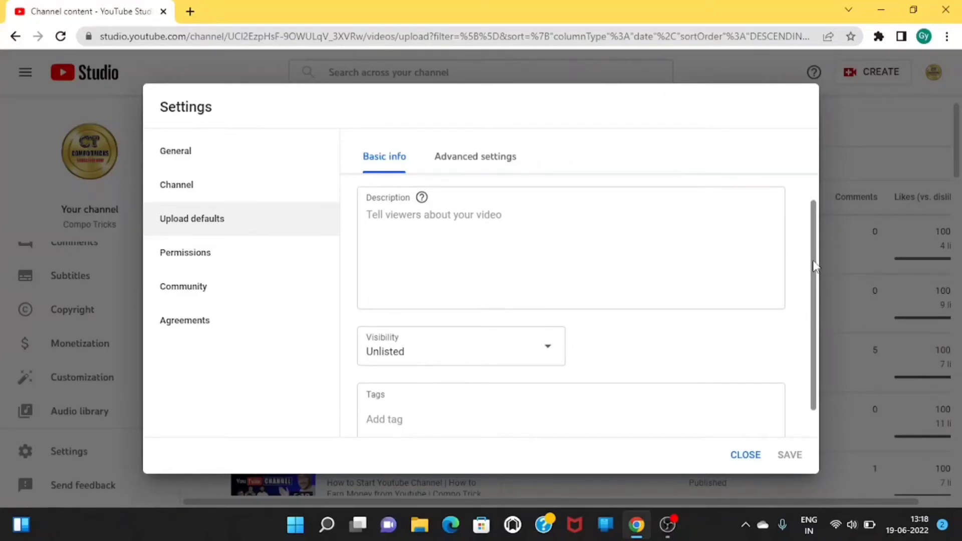
pyautogui.click(557, 355)
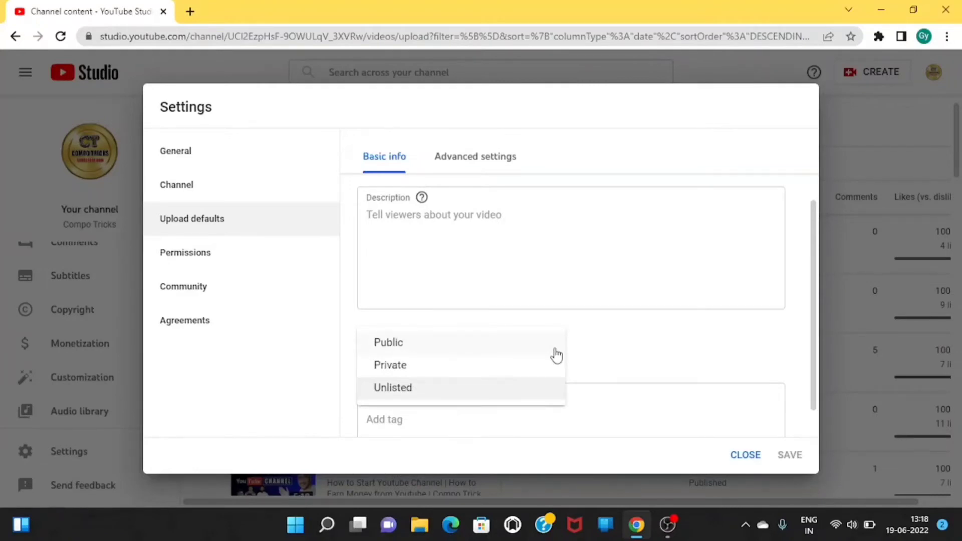
pyautogui.click(598, 356)
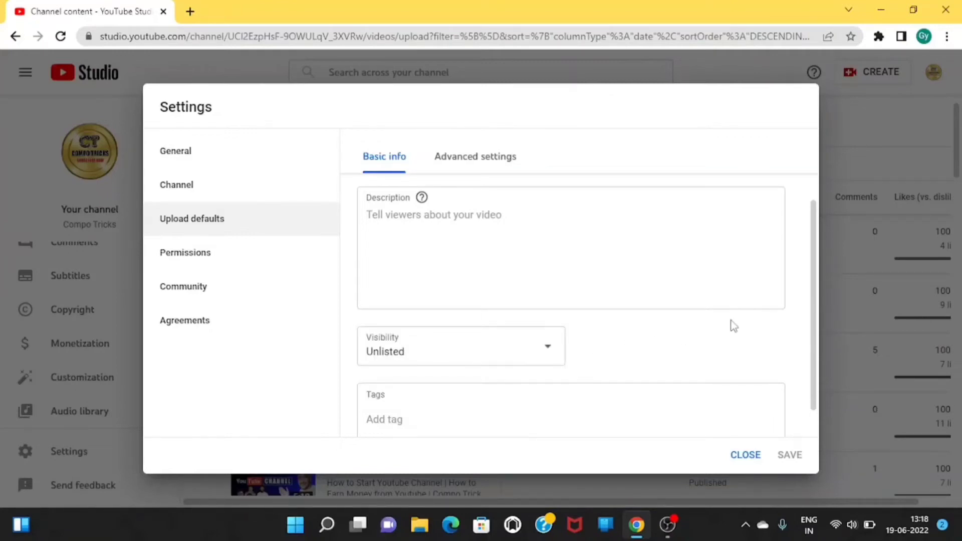
pyautogui.moveTo(814, 328); pyautogui.dragTo(813, 372)
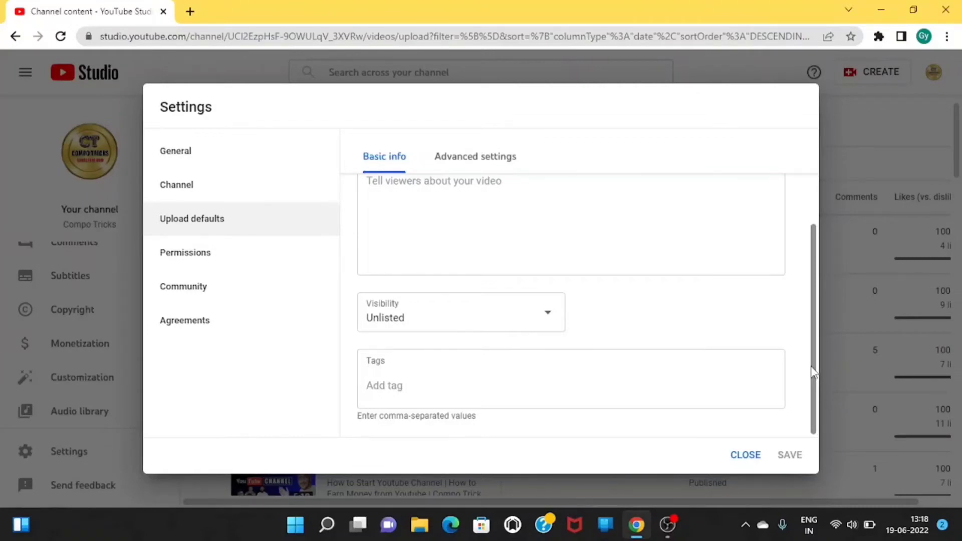
# Set the default license to Standard YouTube License in the advanced upload defaults.
pyautogui.click(470, 160)
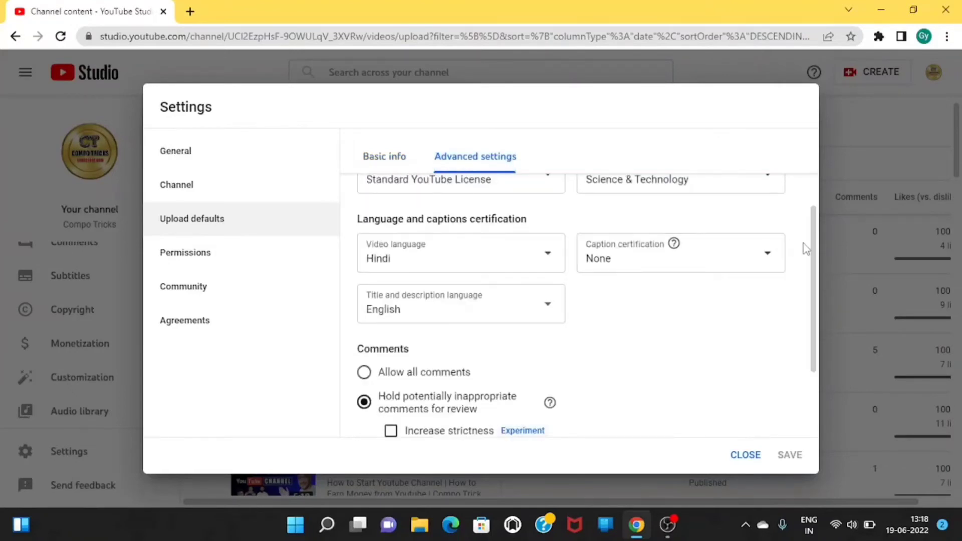
pyautogui.moveTo(814, 246); pyautogui.dragTo(816, 165)
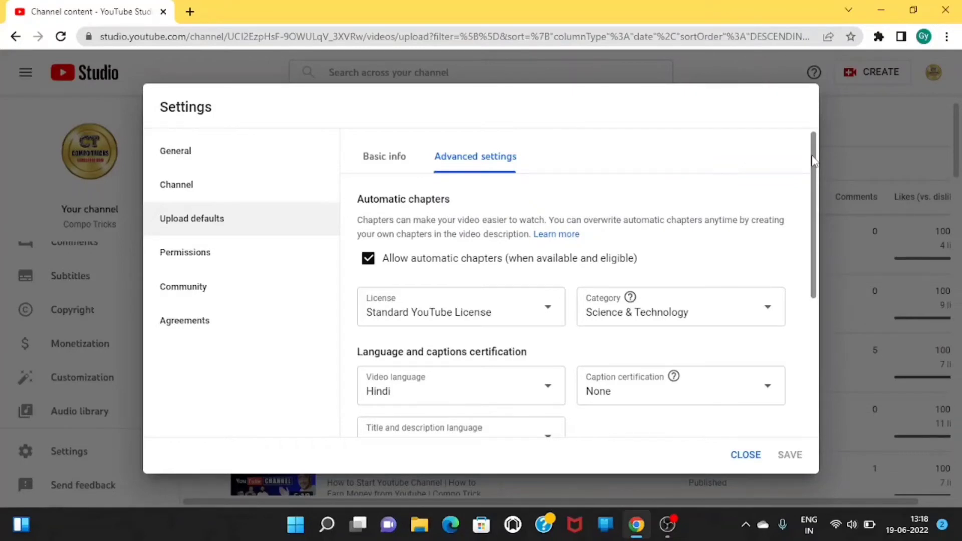
pyautogui.moveTo(818, 207); pyautogui.dragTo(816, 235)
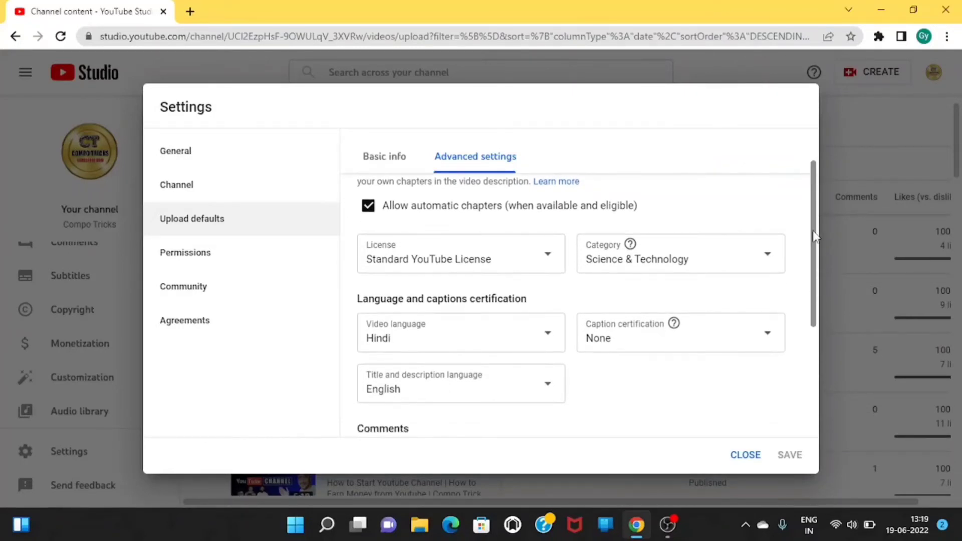
pyautogui.click(549, 268)
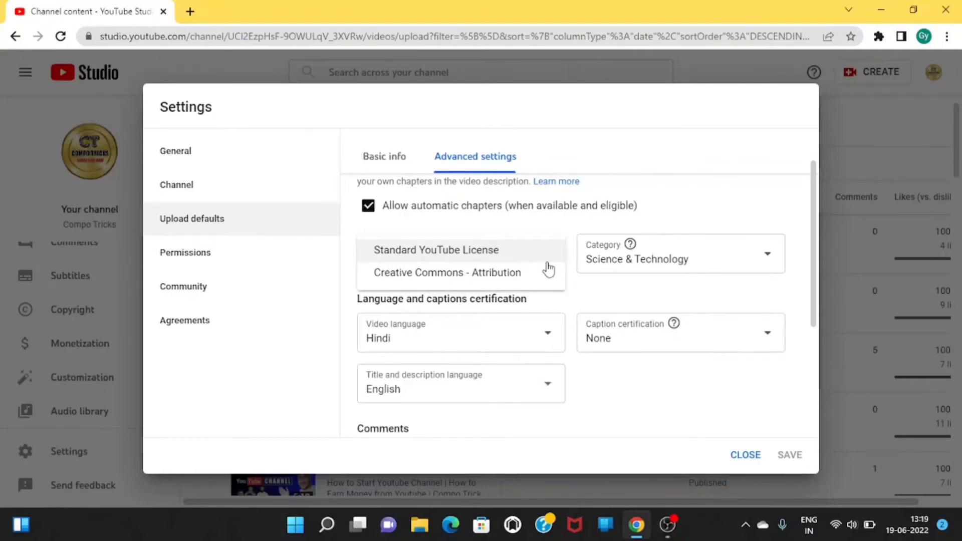
pyautogui.click(548, 259)
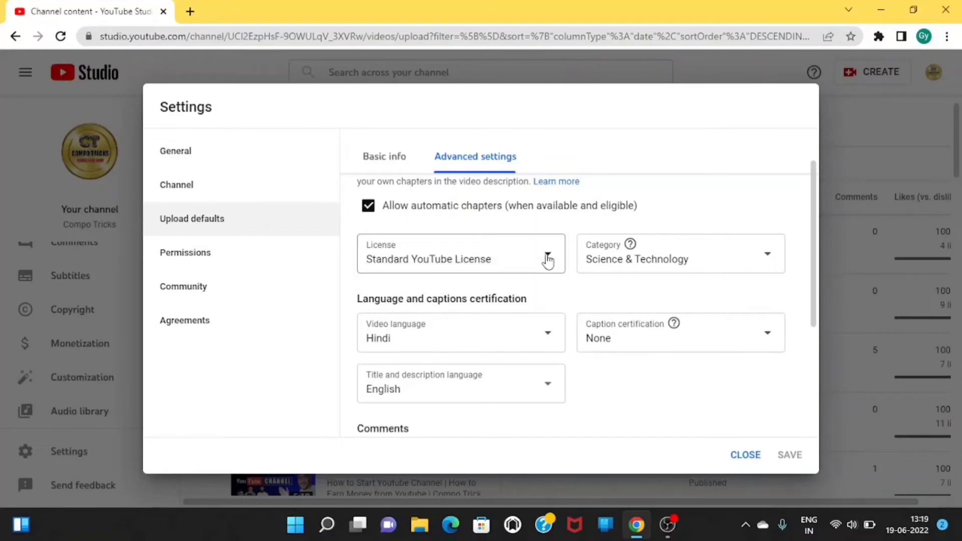
# Set the default video category to Science & Technology.
pyautogui.click(771, 270)
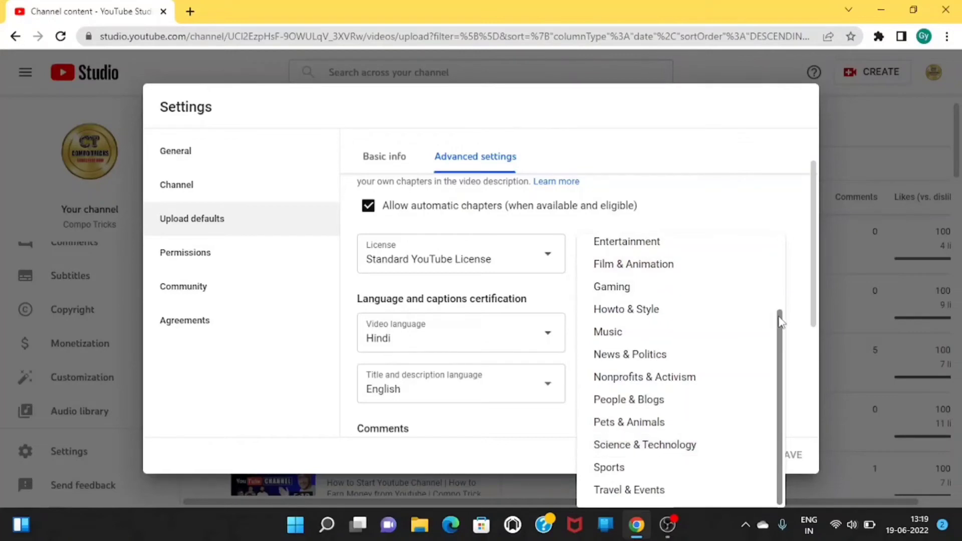
pyautogui.moveTo(780, 318); pyautogui.dragTo(780, 368)
pyautogui.click(629, 451)
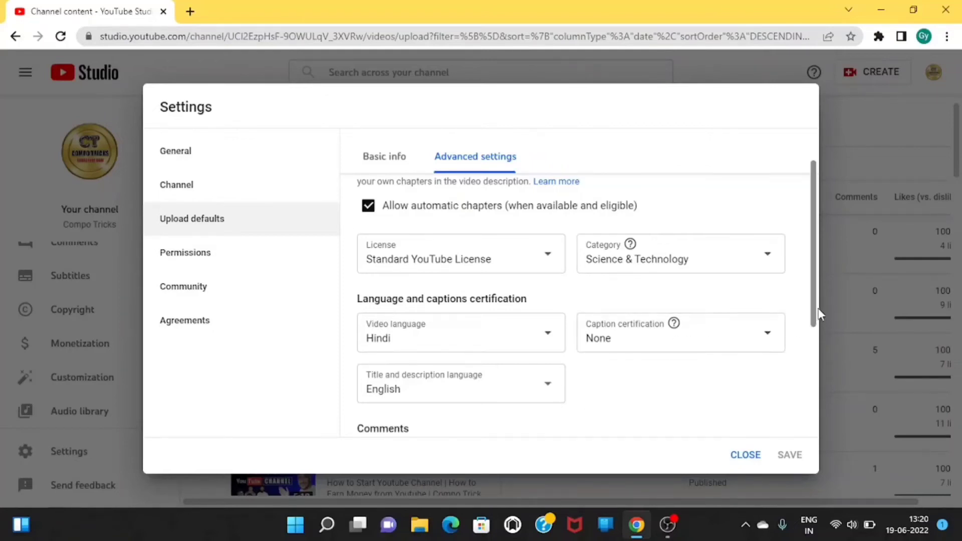
# Turn on Increase strictness for holding potentially inappropriate comments in the advanced upload defaults.
pyautogui.moveTo(820, 314); pyautogui.dragTo(811, 401)
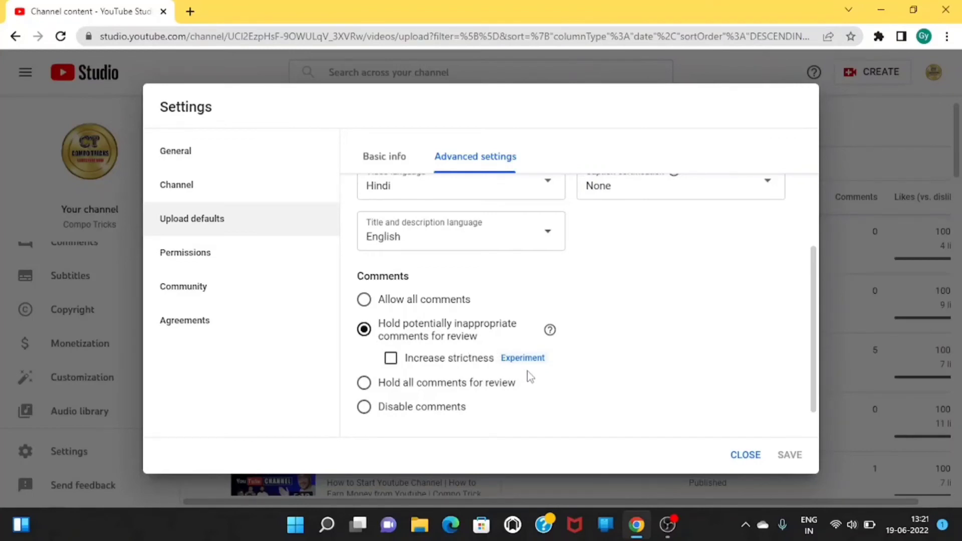
pyautogui.click(391, 359)
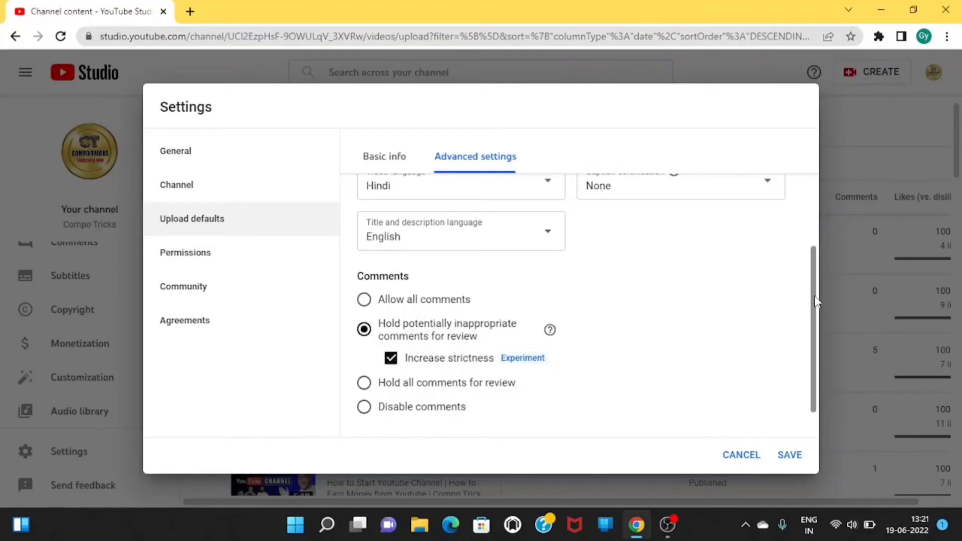
pyautogui.scroll(-1, 813, 346)
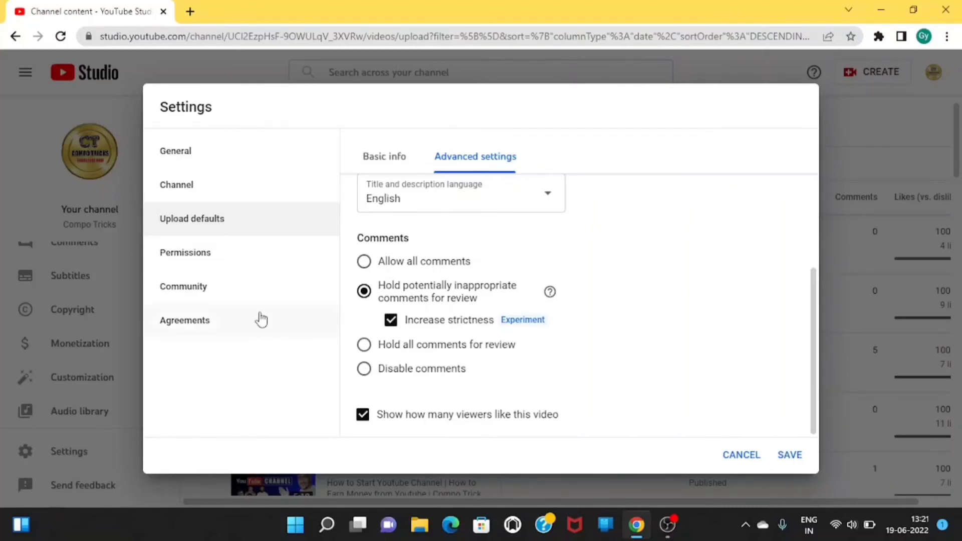
# Examine the channel permissions and the community automated filters, from moderators, approved and hidden users to live redirects, blocked words and block links.
pyautogui.click(205, 258)
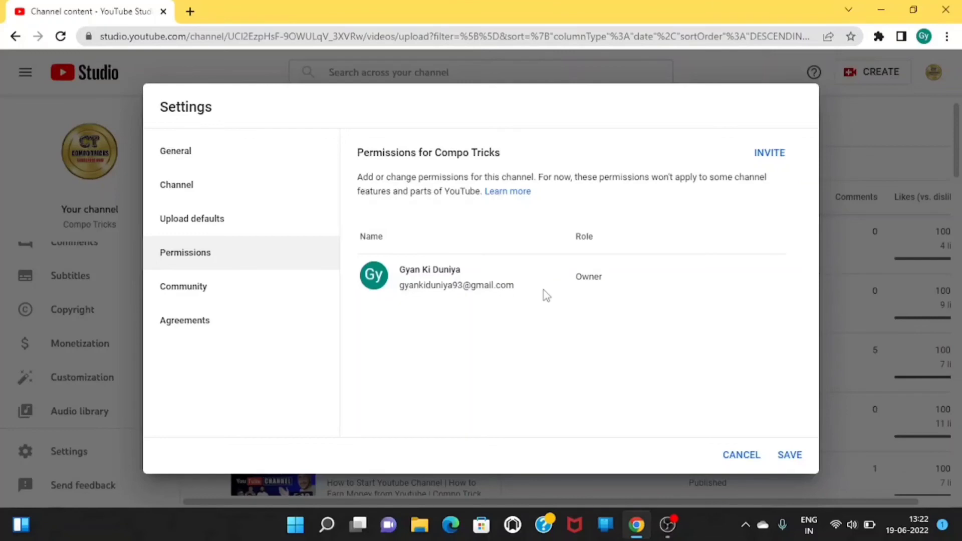
pyautogui.click(196, 298)
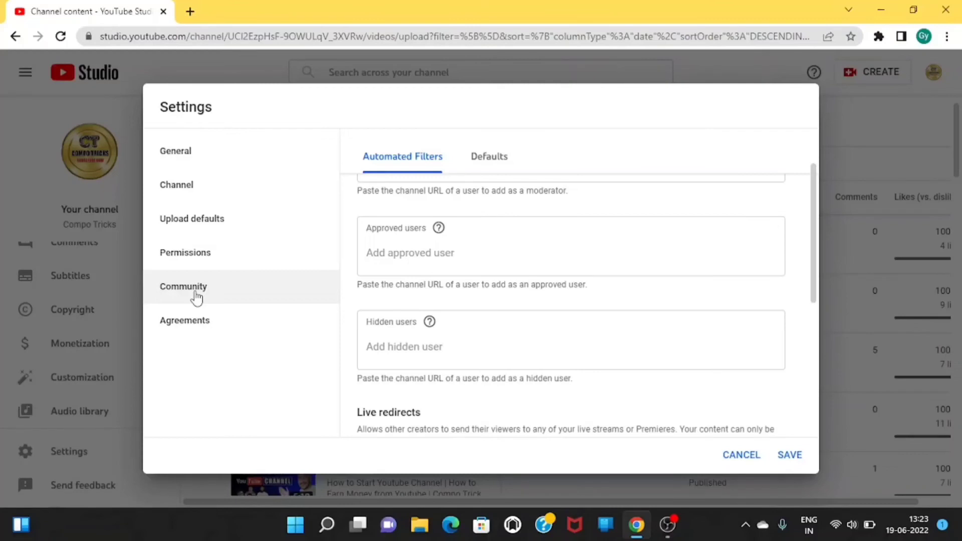
pyautogui.moveTo(812, 240); pyautogui.dragTo(811, 198)
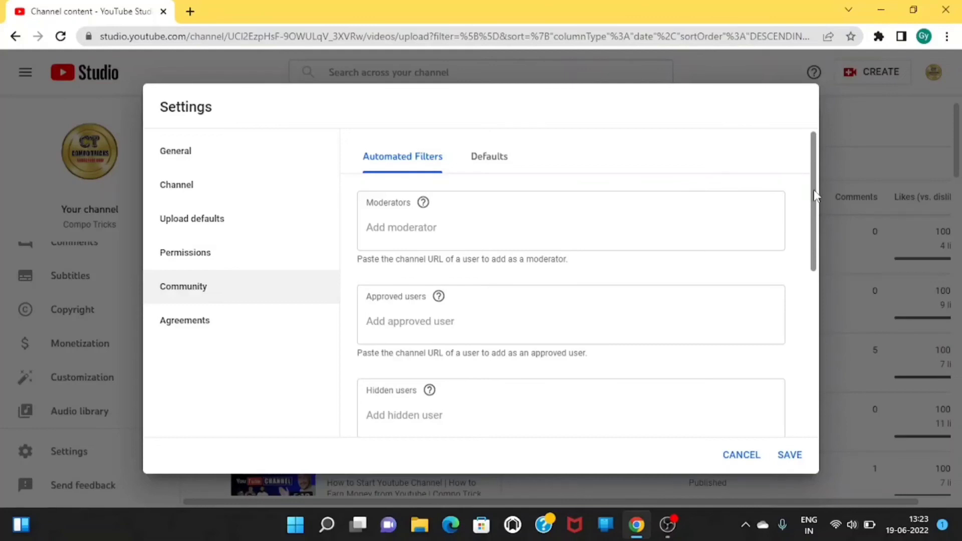
pyautogui.moveTo(814, 195); pyautogui.dragTo(818, 232)
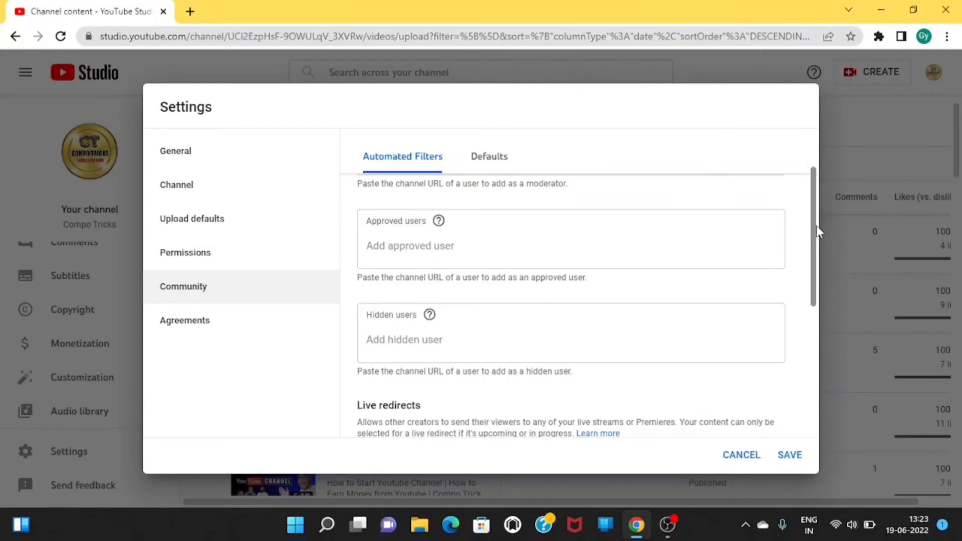
pyautogui.scroll(-5, 799, 257)
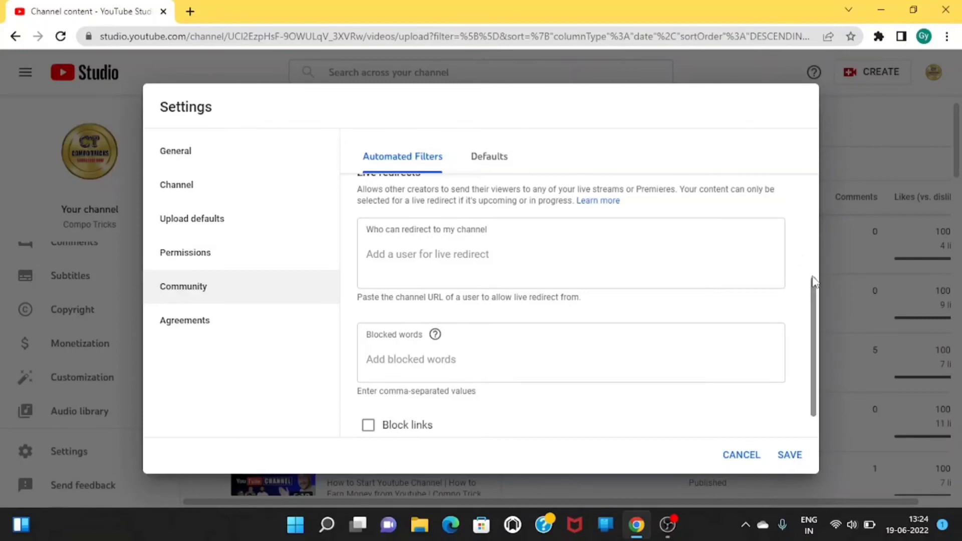
pyautogui.moveTo(814, 290); pyautogui.dragTo(814, 311)
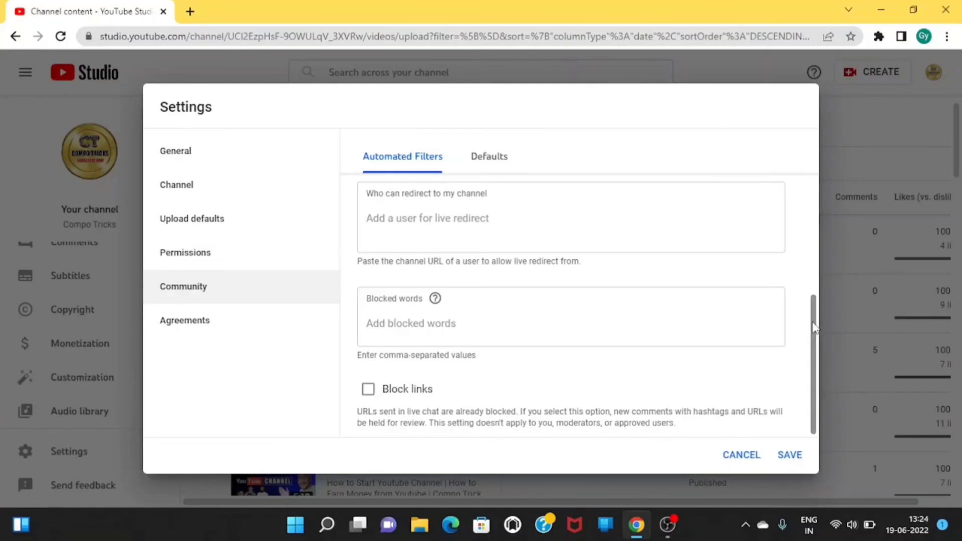
pyautogui.click(815, 327)
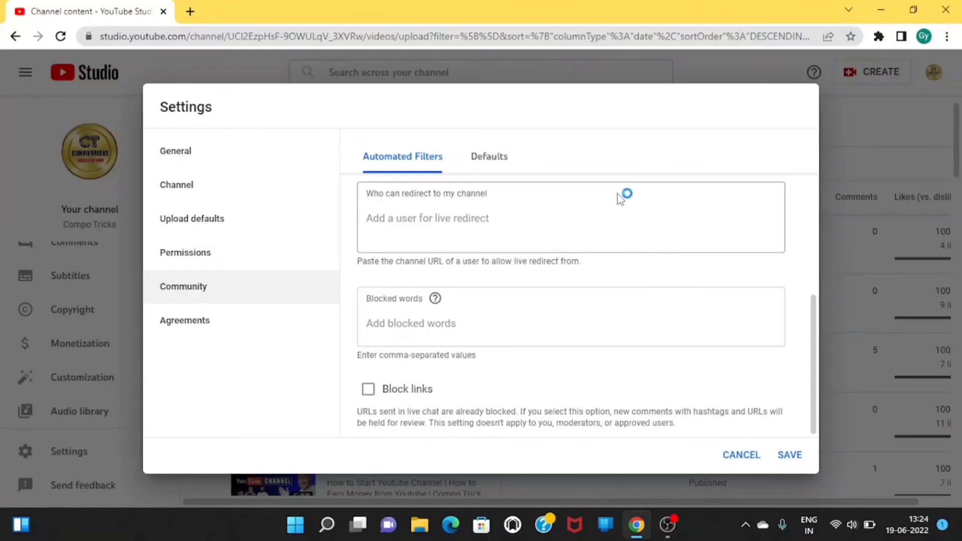
# Review the community defaults for comments and live chat and the agreements, and save the channel settings.
pyautogui.click(481, 170)
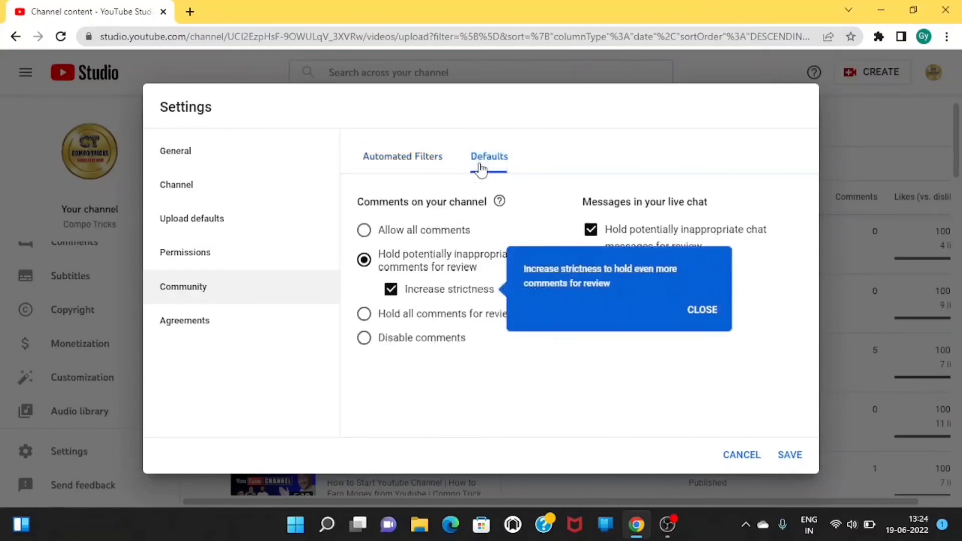
pyautogui.click(695, 315)
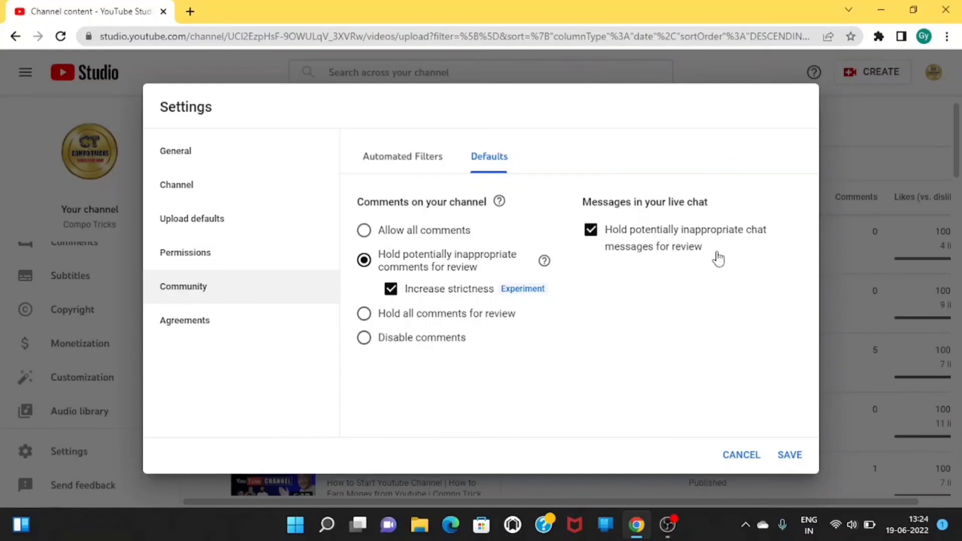
pyautogui.click(195, 332)
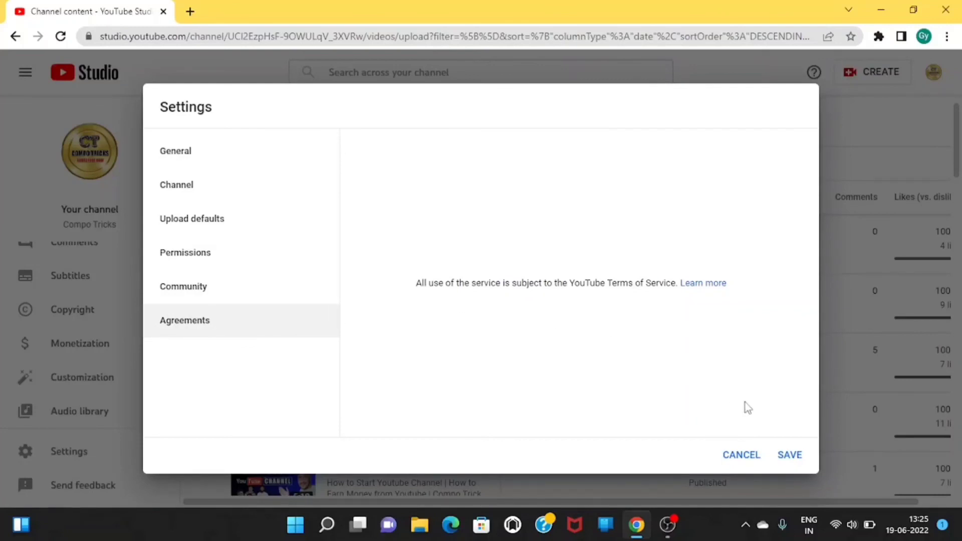
pyautogui.click(794, 462)
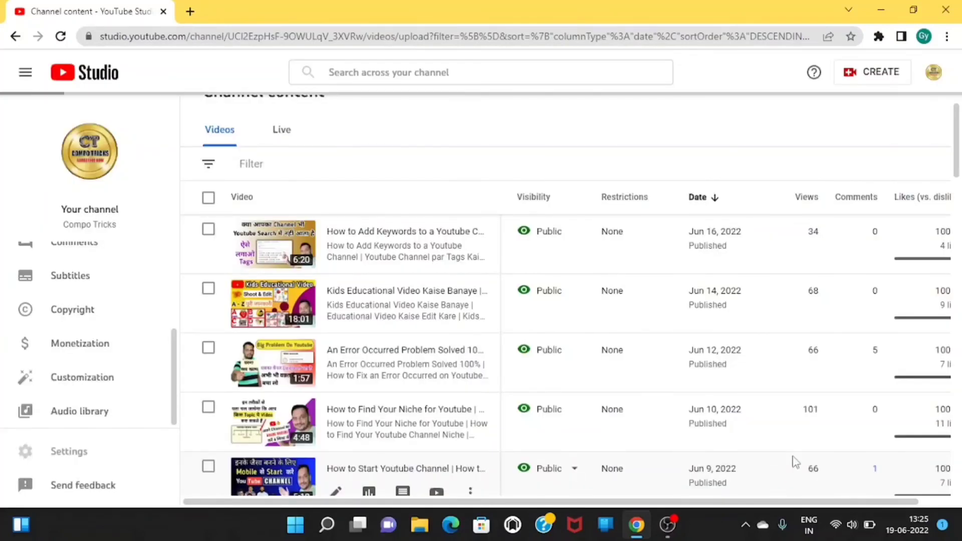